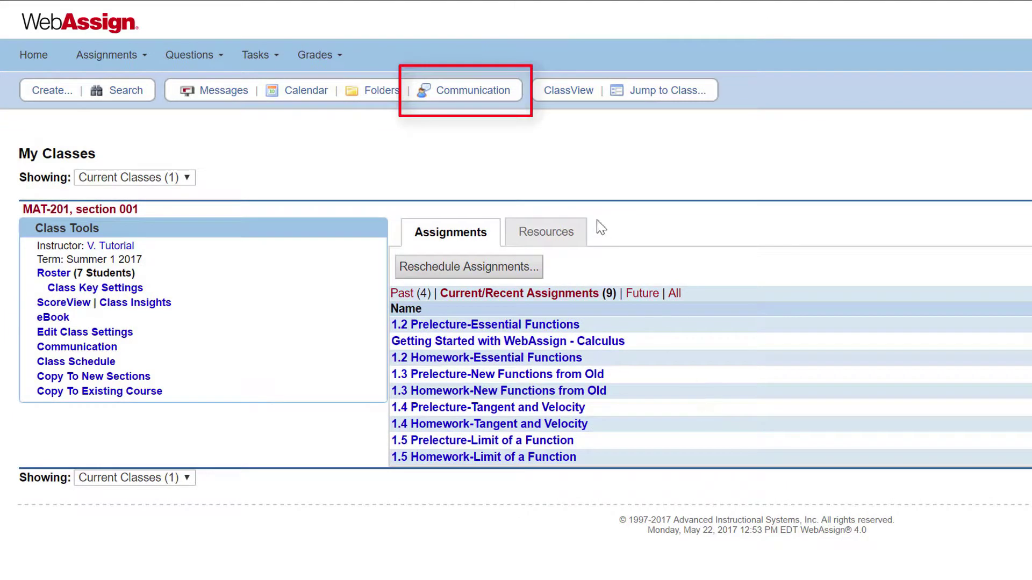
Select class MAT-201, section 001, Summer 1 2017 on Communication Home and expand Announcements
click(473, 91)
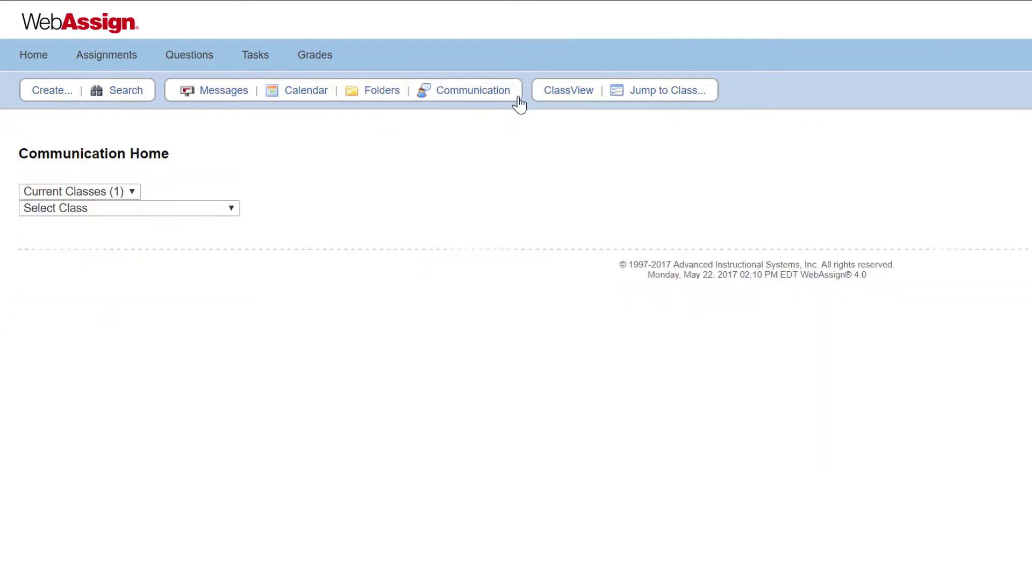
click(228, 209)
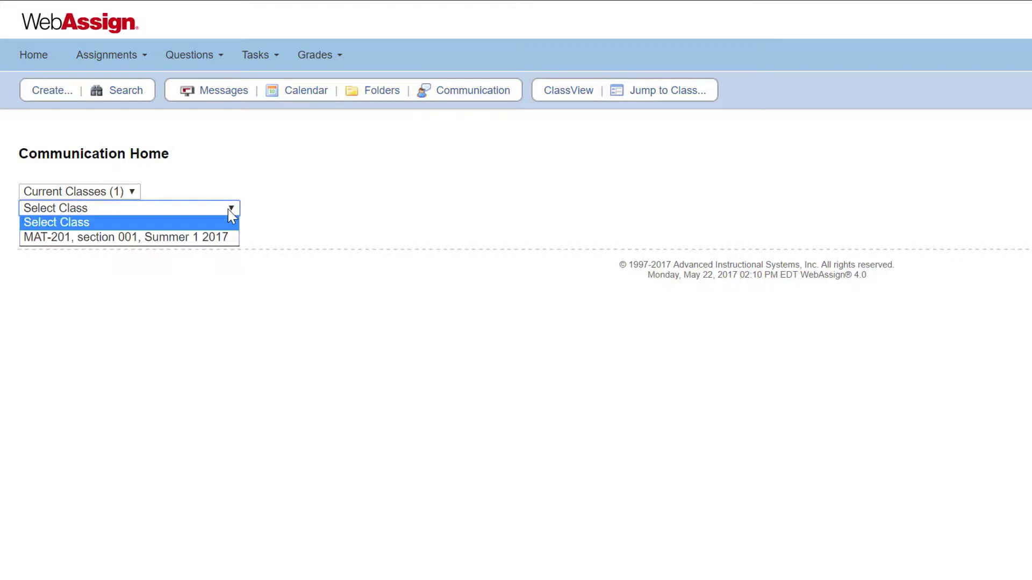
click(205, 236)
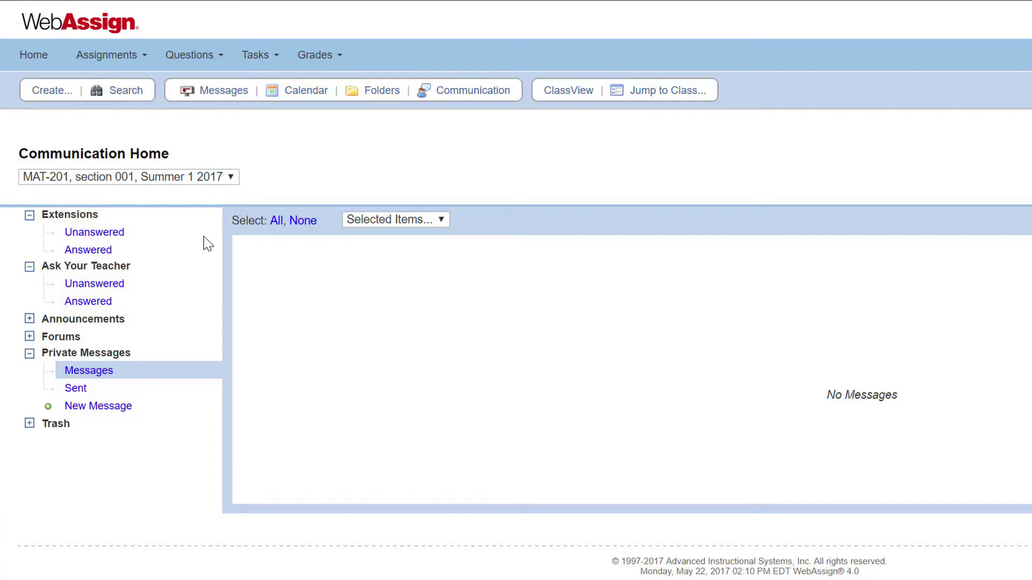
click(117, 321)
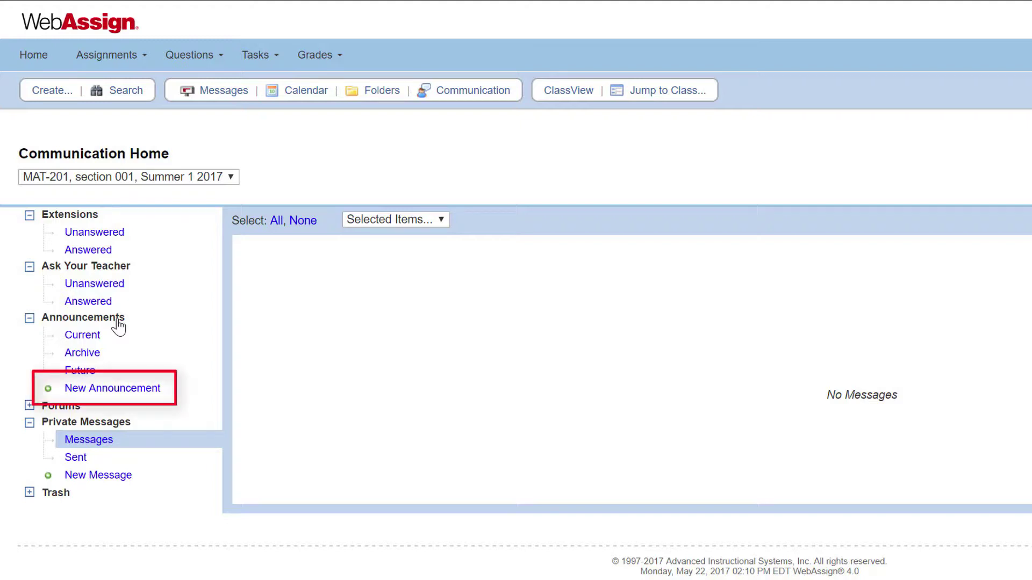
Write the 'Set Up Email Notifications' announcement about email notifications and distribute it to section 001
click(99, 389)
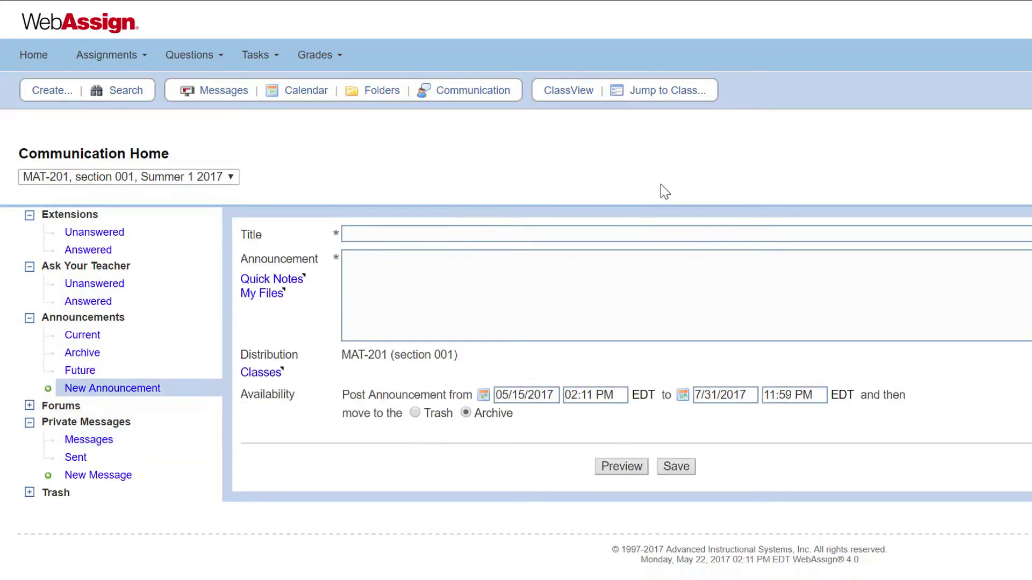
click(618, 232)
text(Set Up Em)
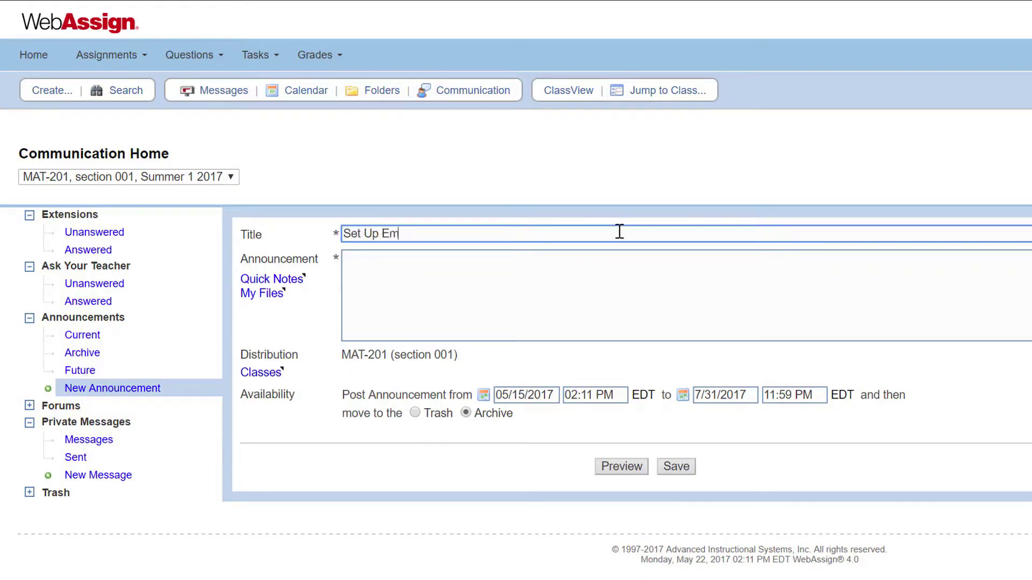
text(ail Notifications)
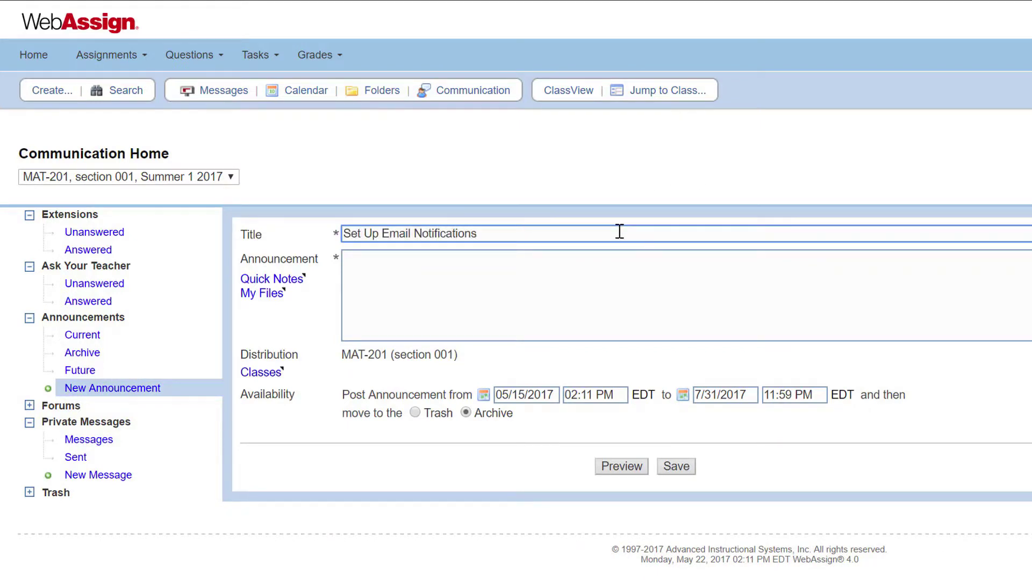
click(608, 276)
text(To make sure you don't miss important information about this class, set up email notifications in WebAssign Search for "Email Reminde)
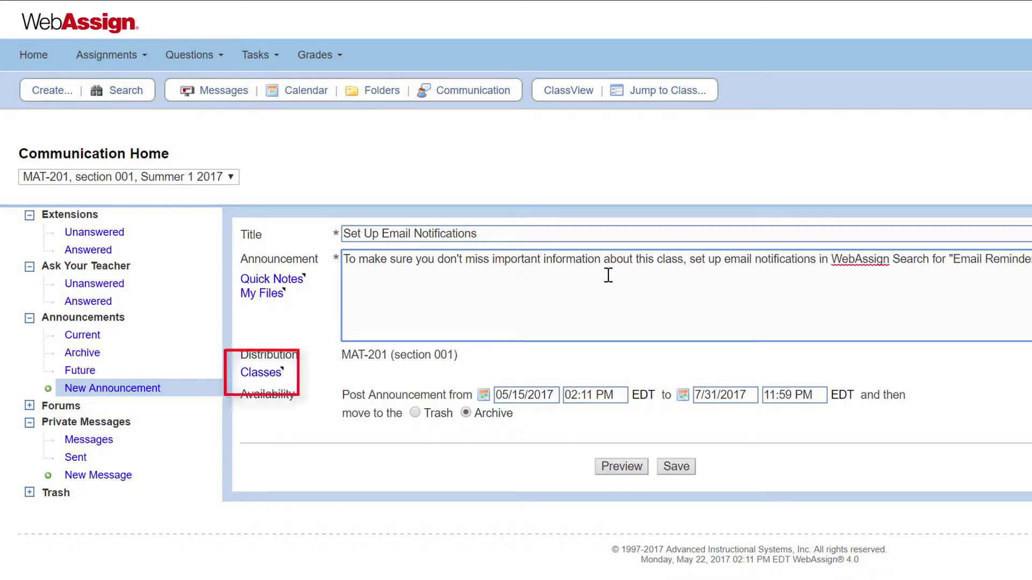
click(261, 372)
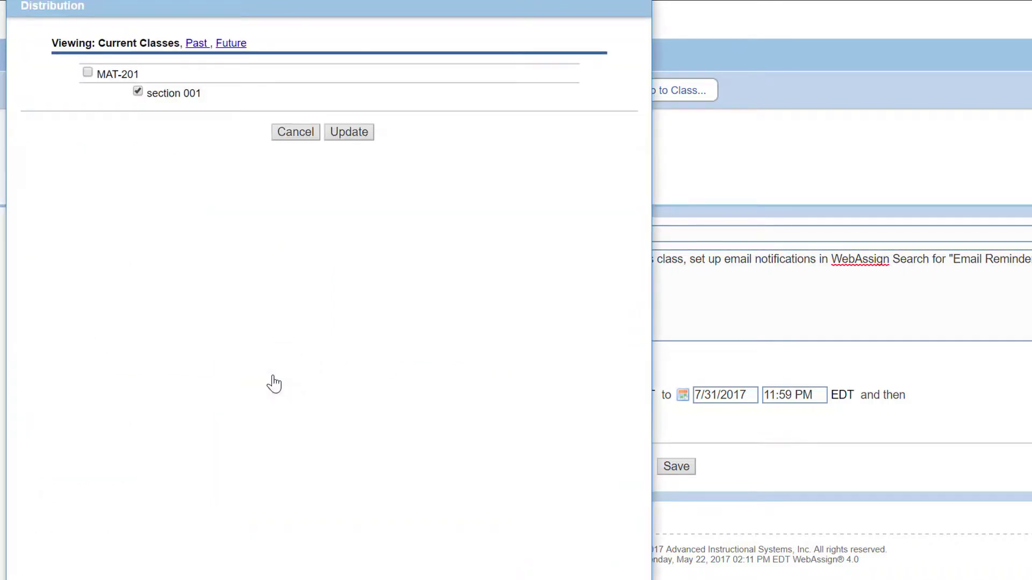
click(354, 136)
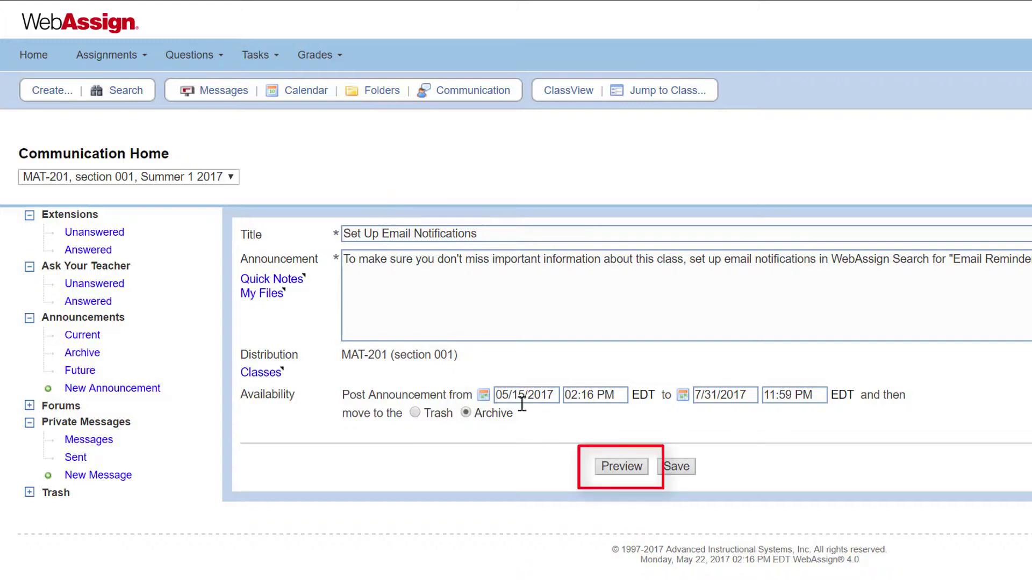
Preview and save the announcement, then view the 1 Current announcements list
click(602, 469)
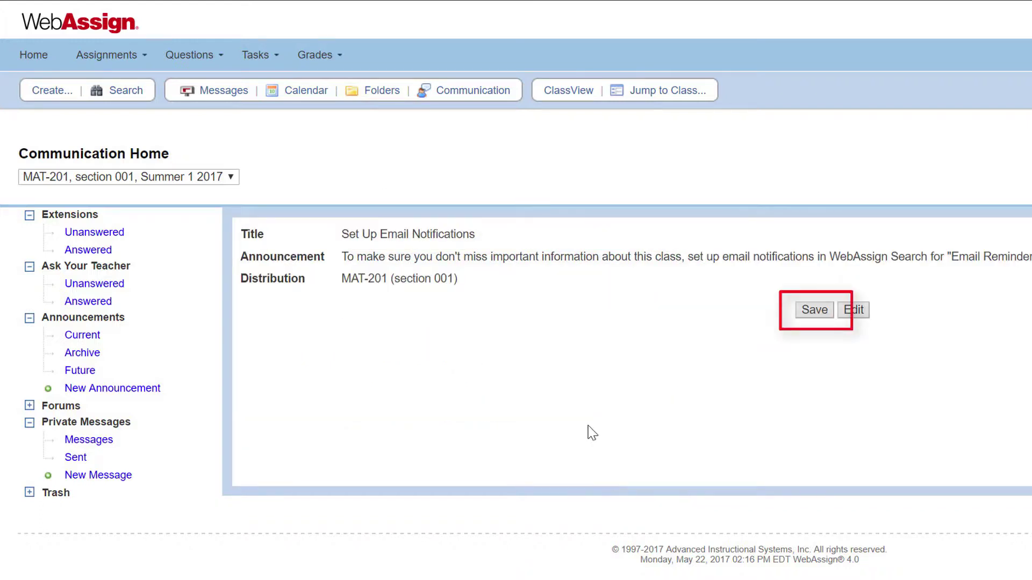
click(814, 310)
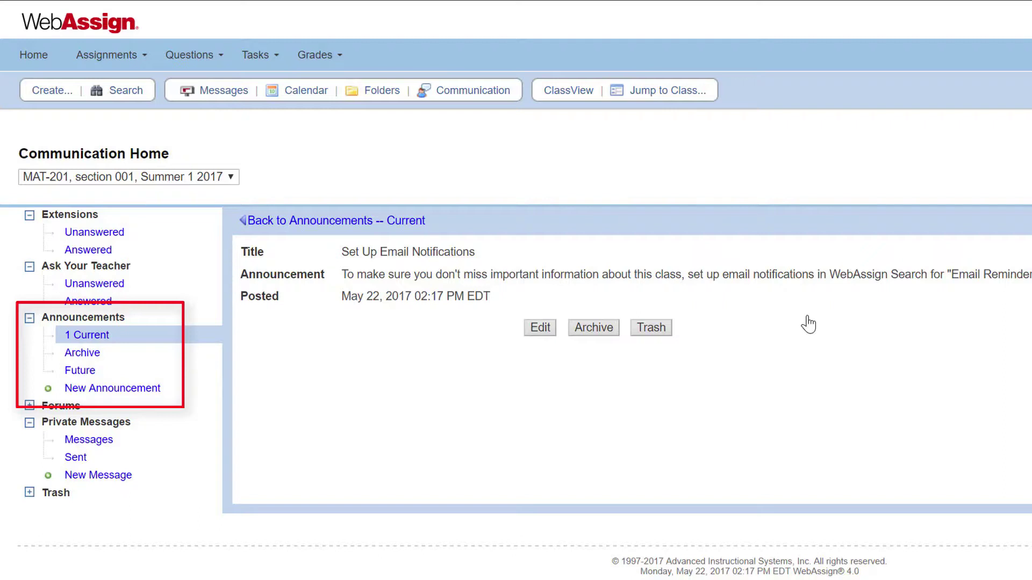
click(91, 335)
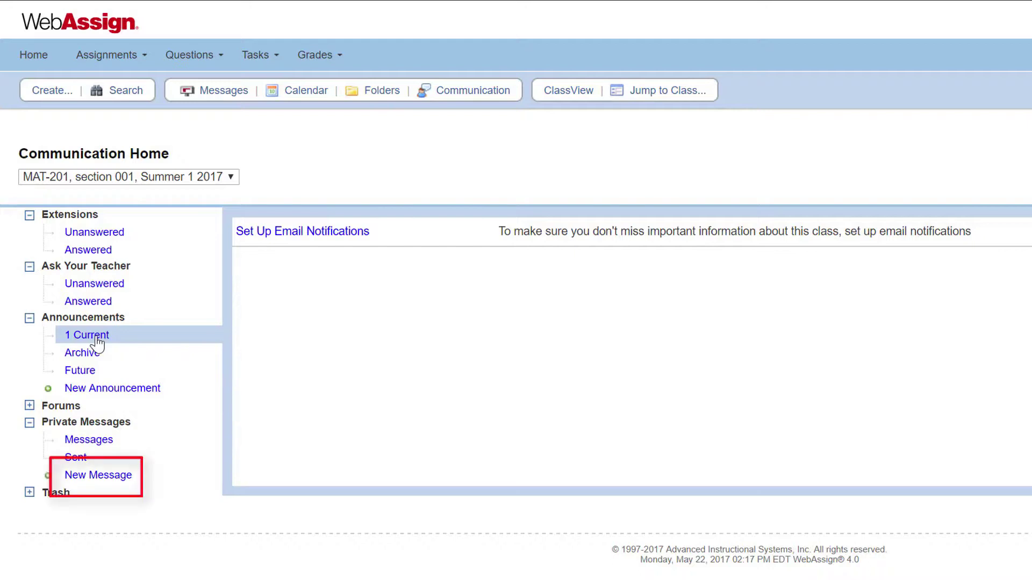
Start a new private message and add three students as its recipients
click(89, 444)
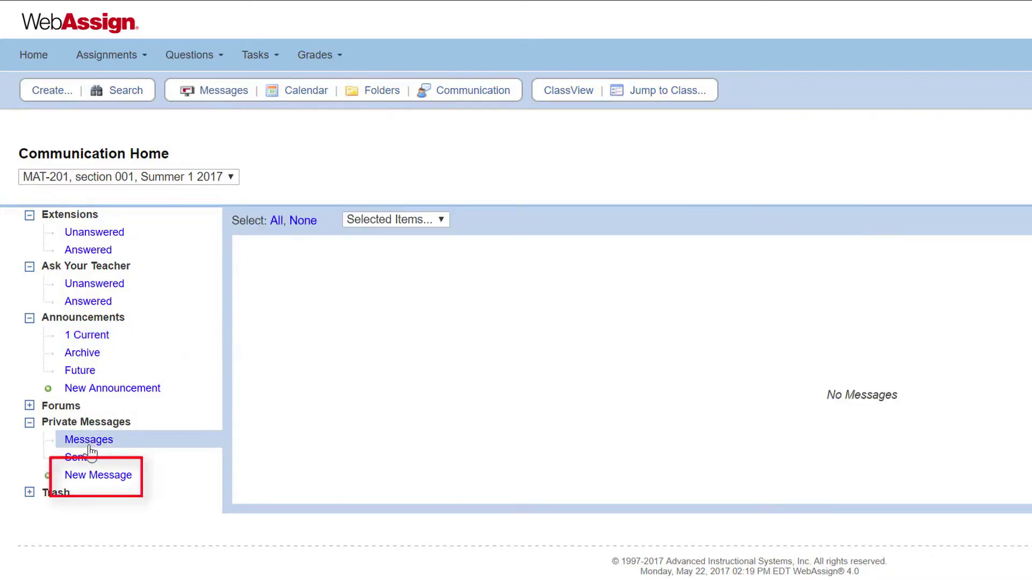
click(87, 479)
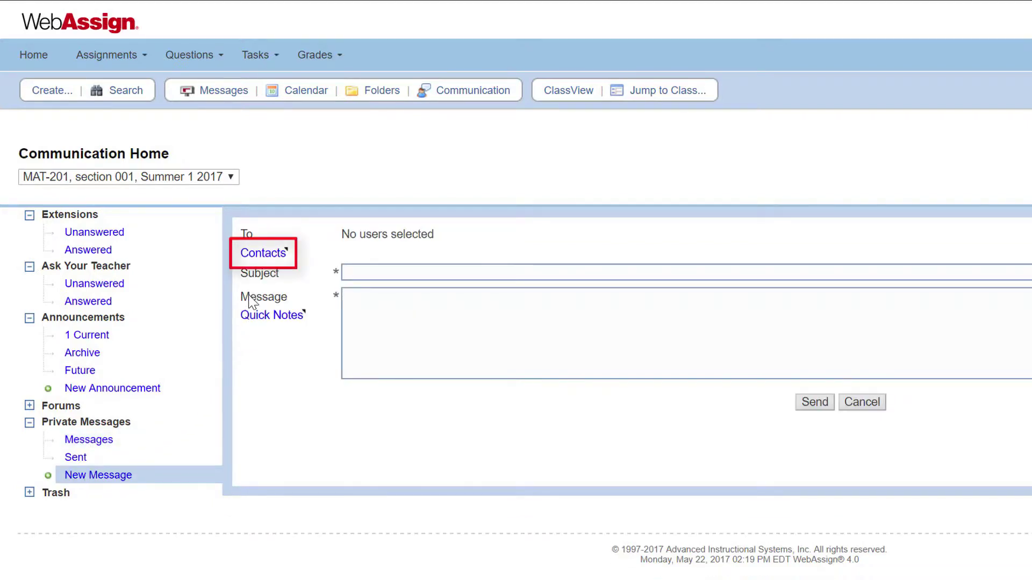
click(258, 255)
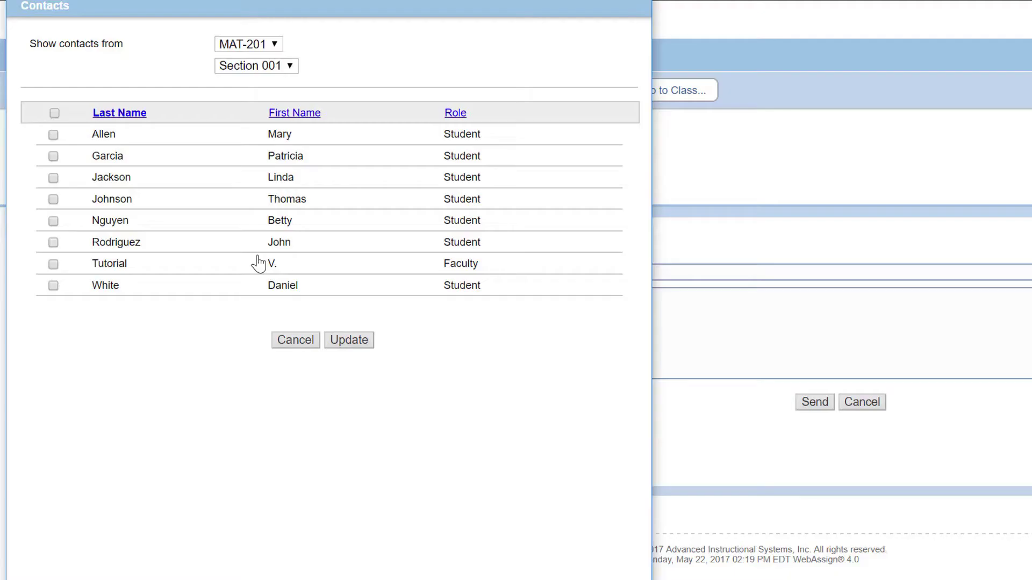
click(54, 285)
click(340, 344)
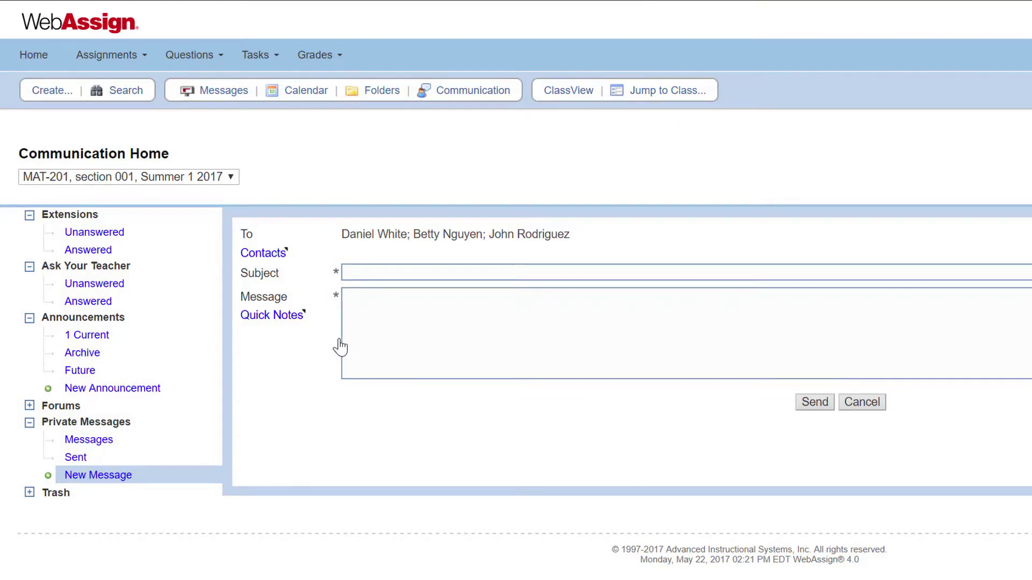
Send it with subject 'Tomorrow's Homework', asking students to finish tomorrow's homework before class
click(423, 274)
text(Tomorrow's Homework)
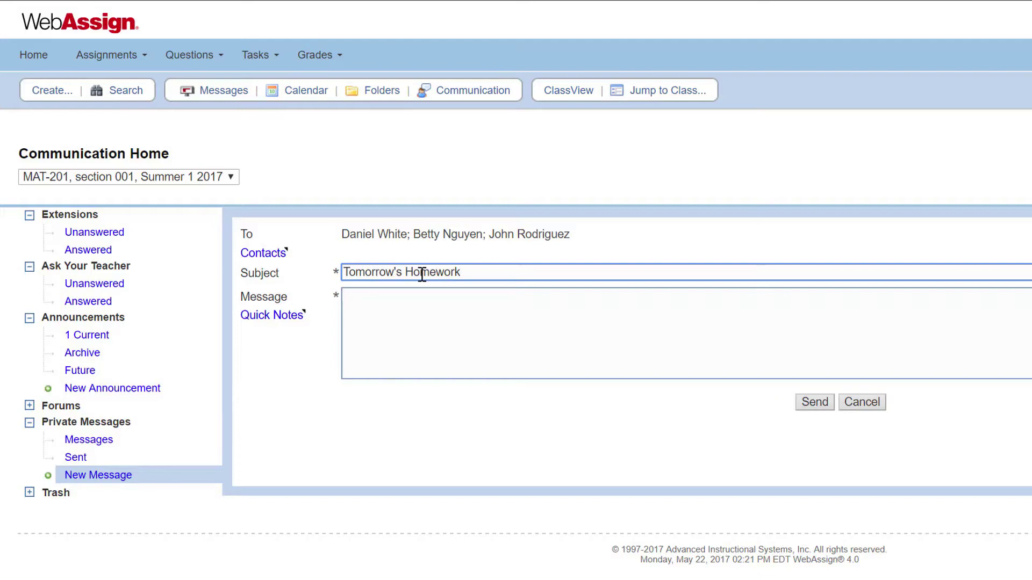
click(407, 304)
text(Please make sure y)
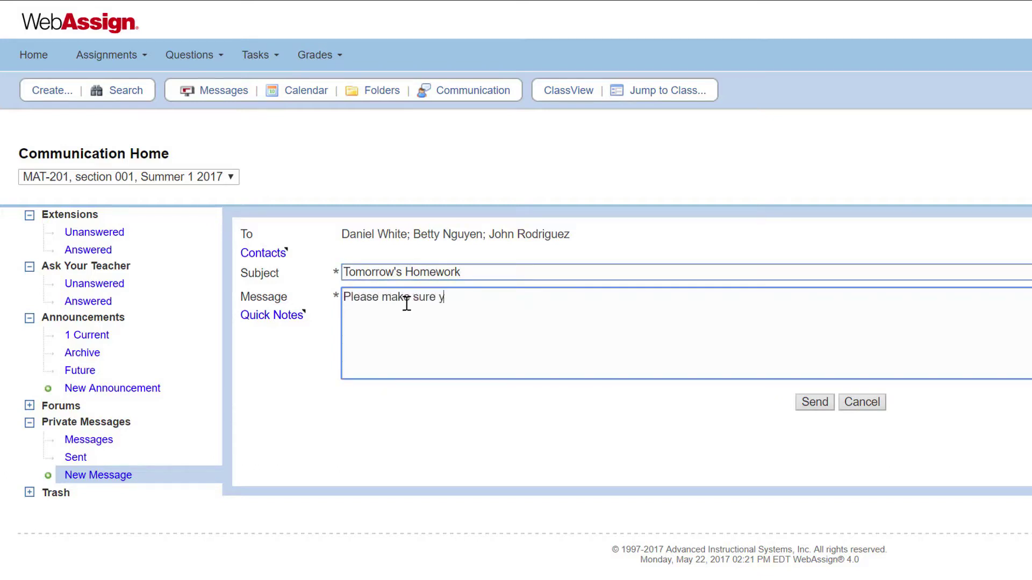
text(ou have completed tomorrow)
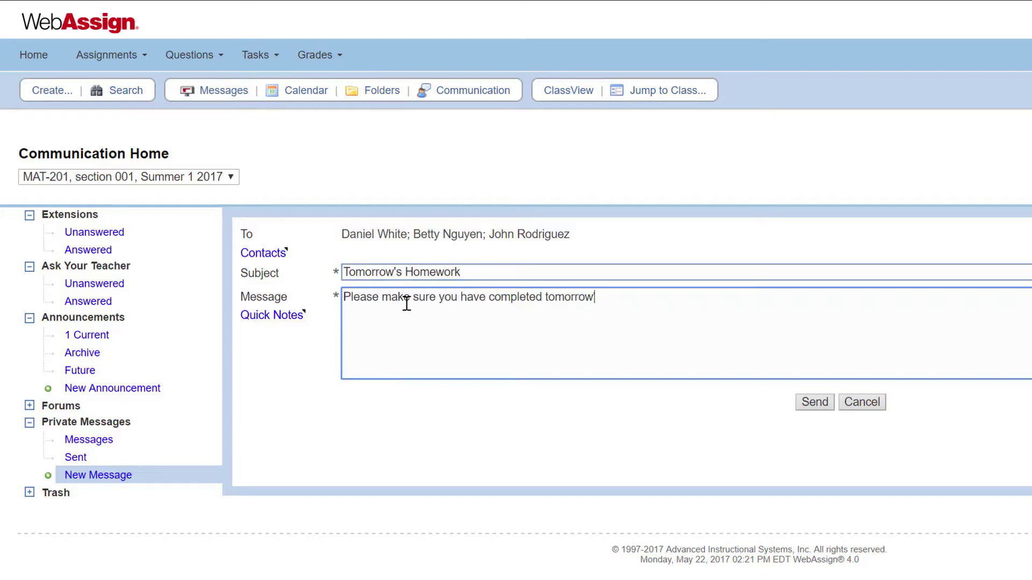
text('s homework before the beginning of class.)
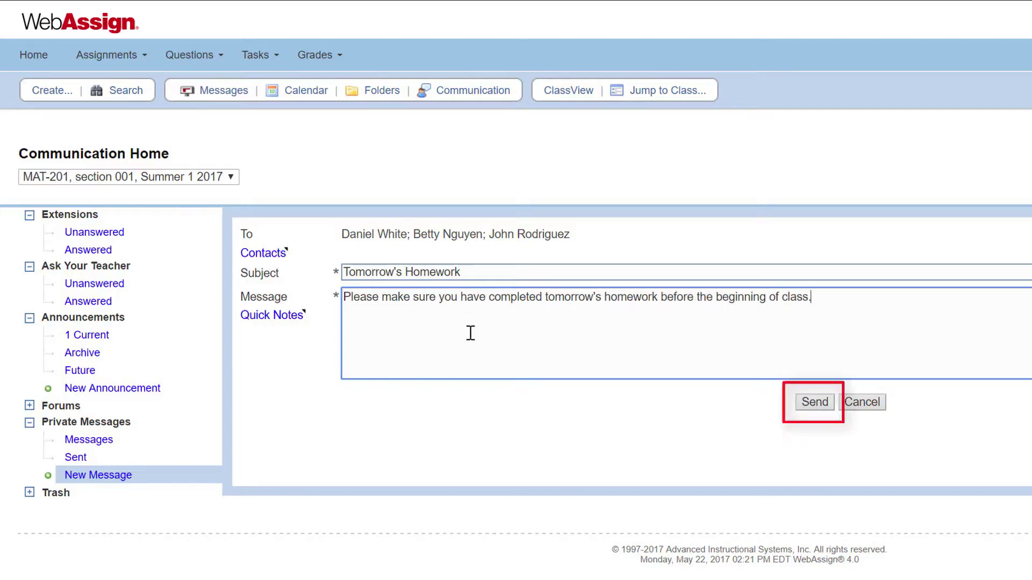
click(807, 400)
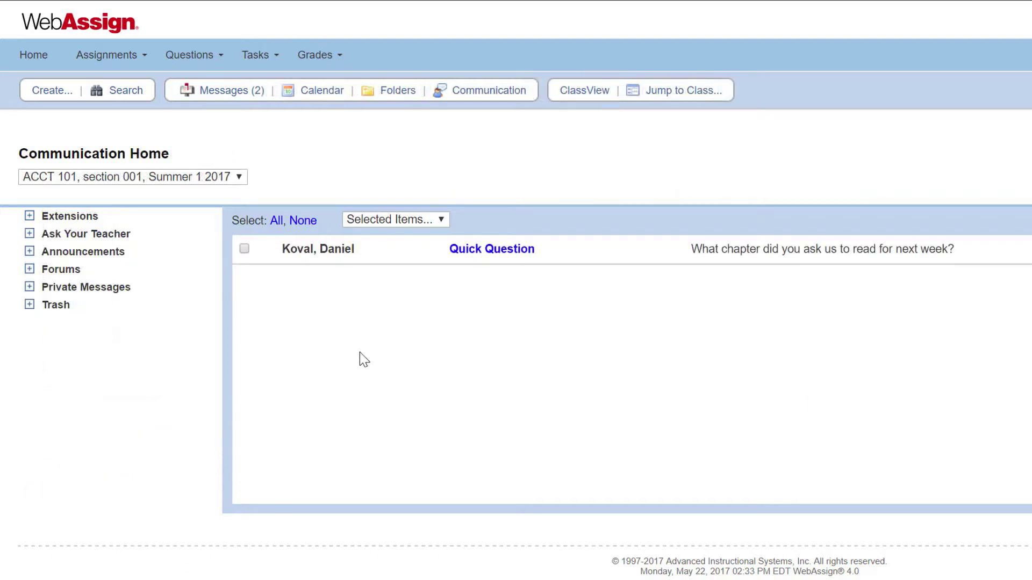
Open the Quick Question message and send the reply 'Chapter 3' above the quoted question
click(30, 287)
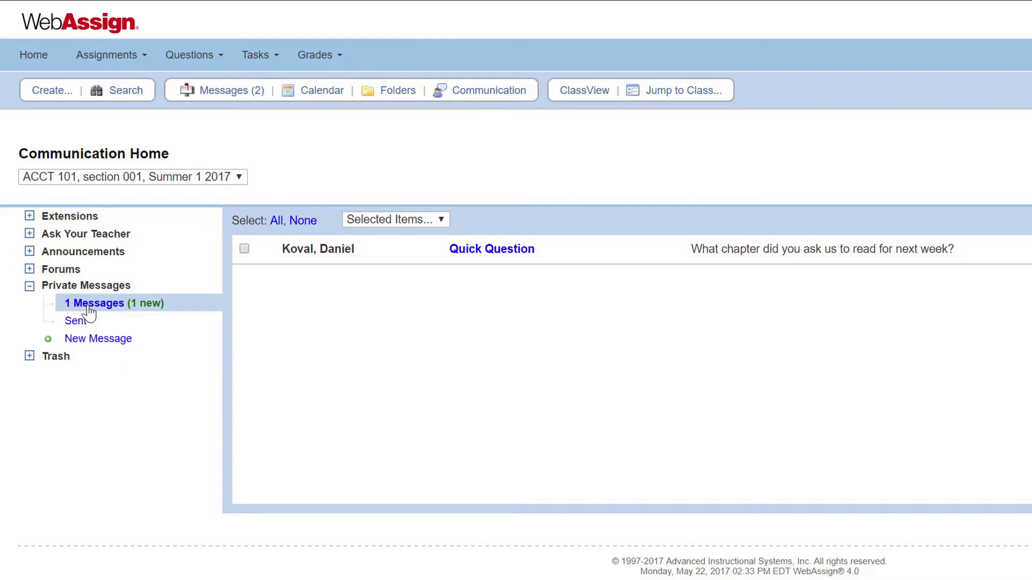
click(470, 250)
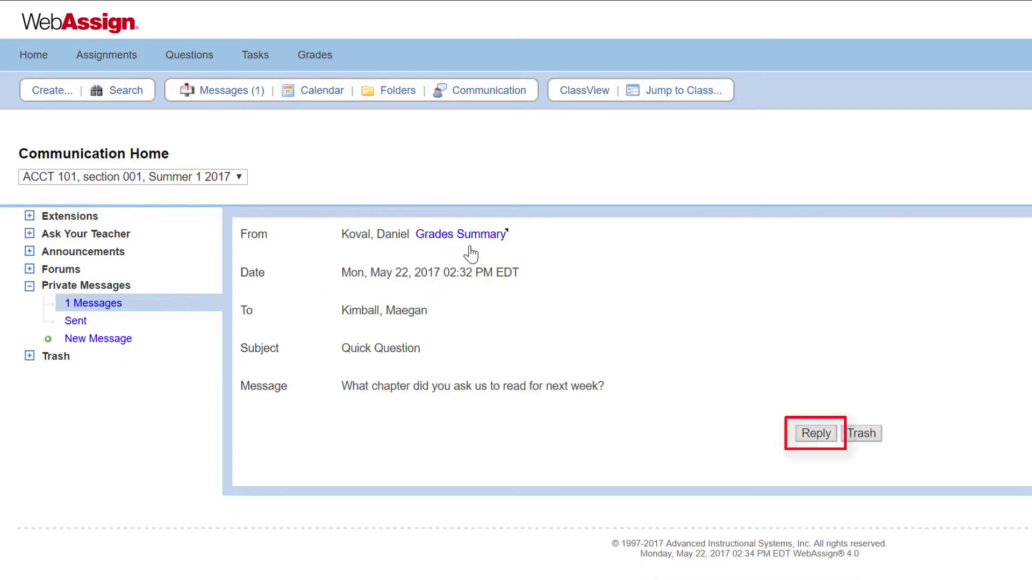
click(819, 435)
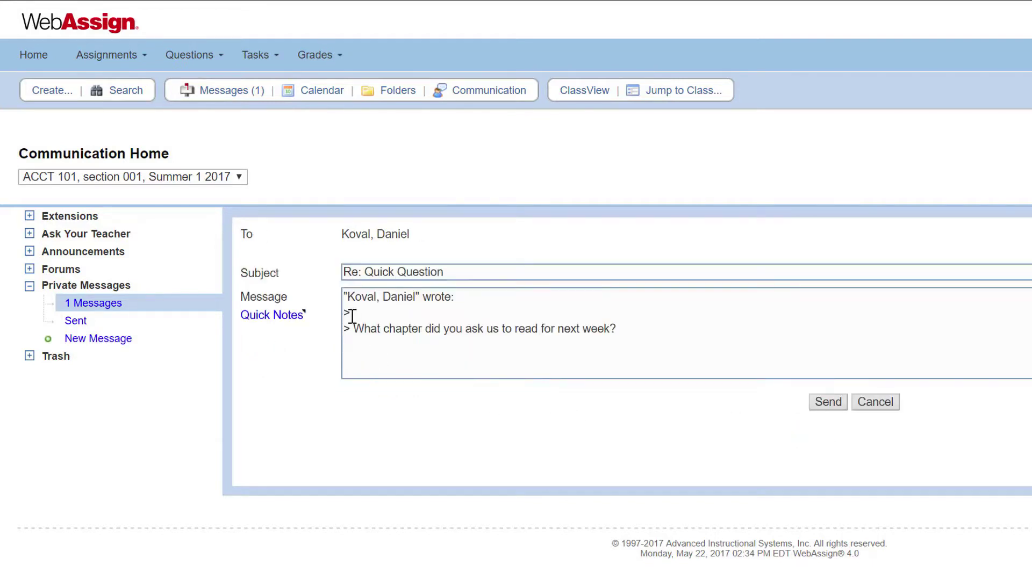
click(345, 295)
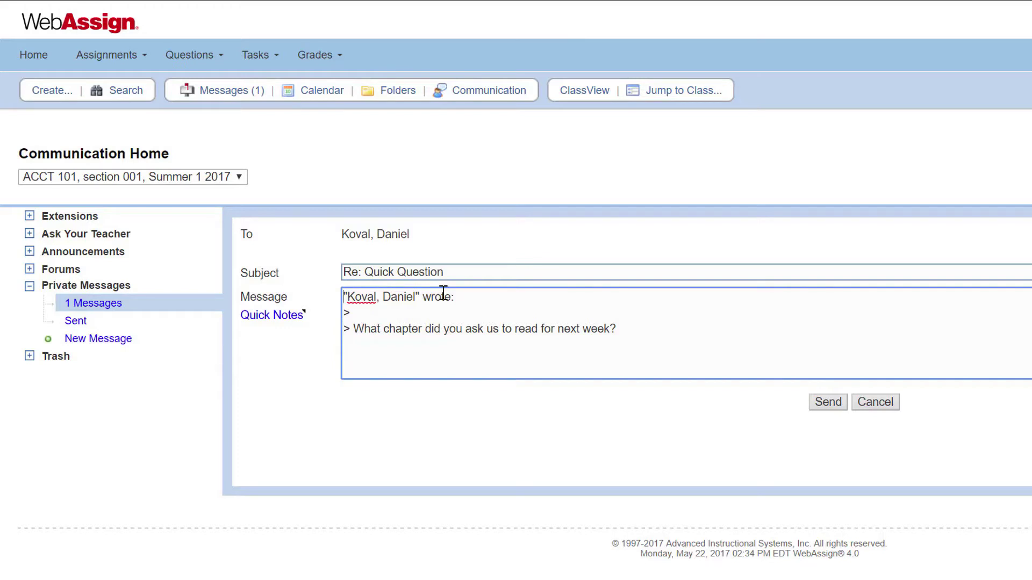
key(Return)
key(Return)
text(Chapter 3)
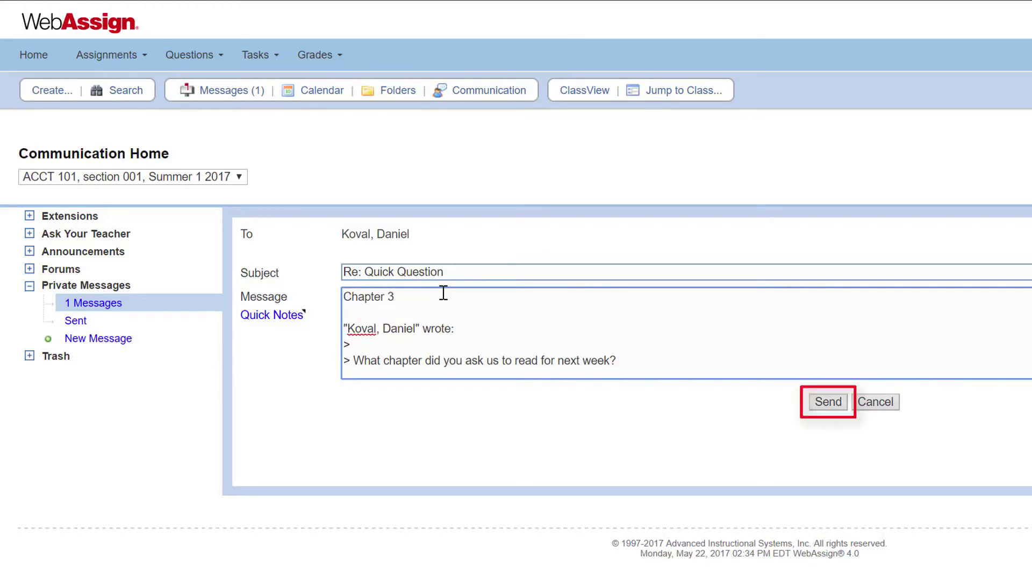
click(827, 404)
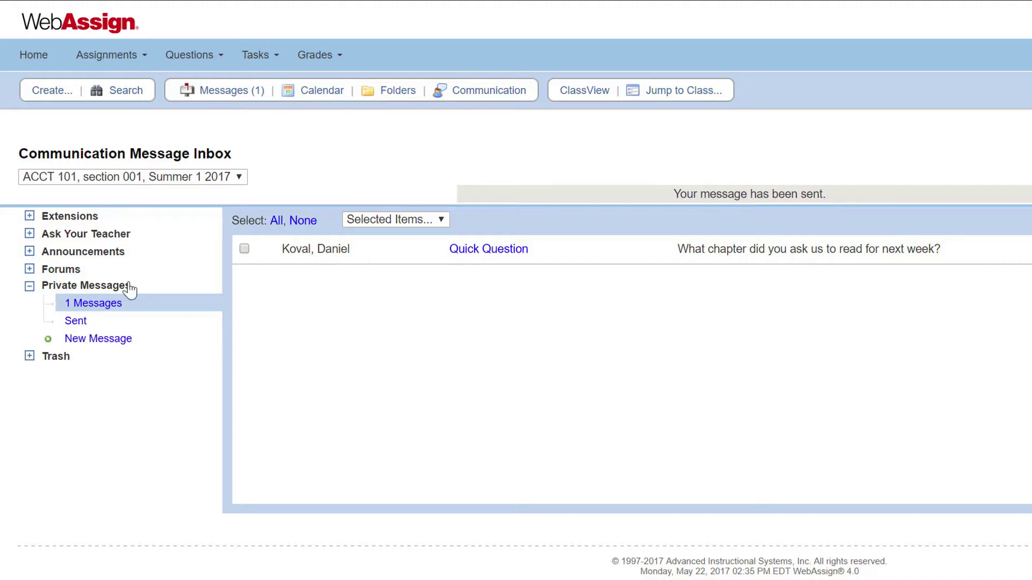
Reply to the unanswered Chapter 3 question: 'This topic is covered in Chapter 3 Section 3 of the textbook.'
click(31, 234)
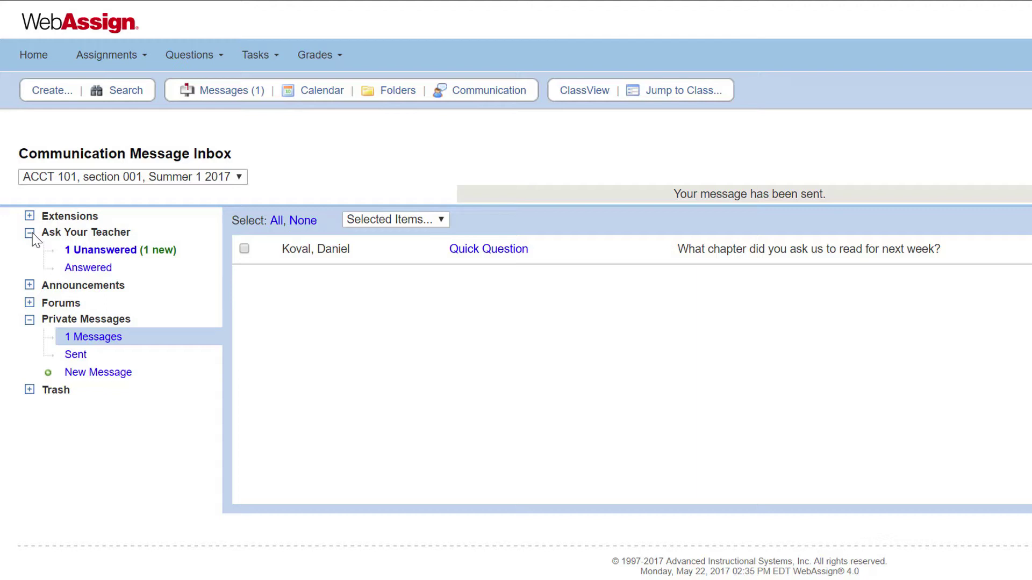
click(89, 250)
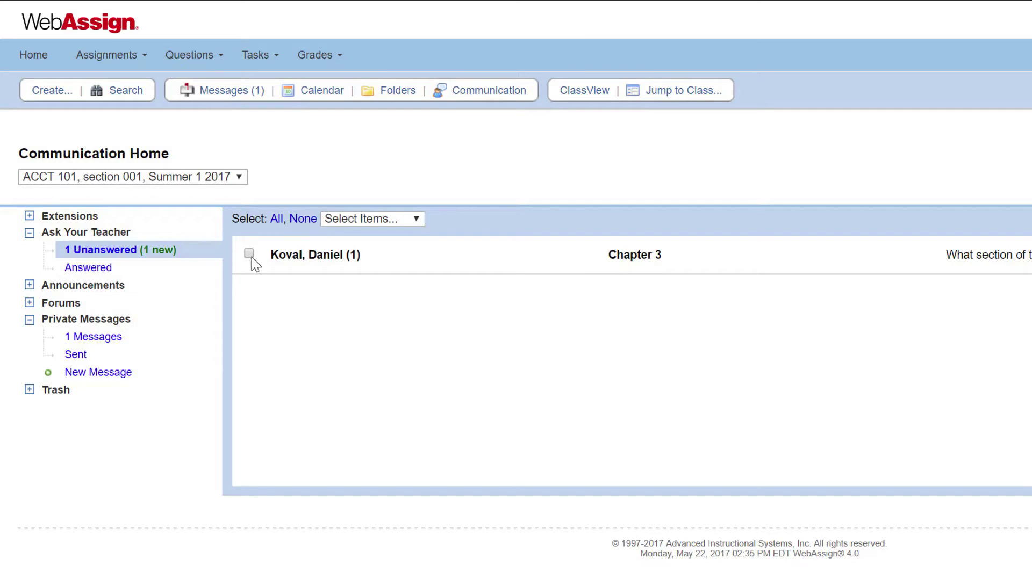
click(458, 267)
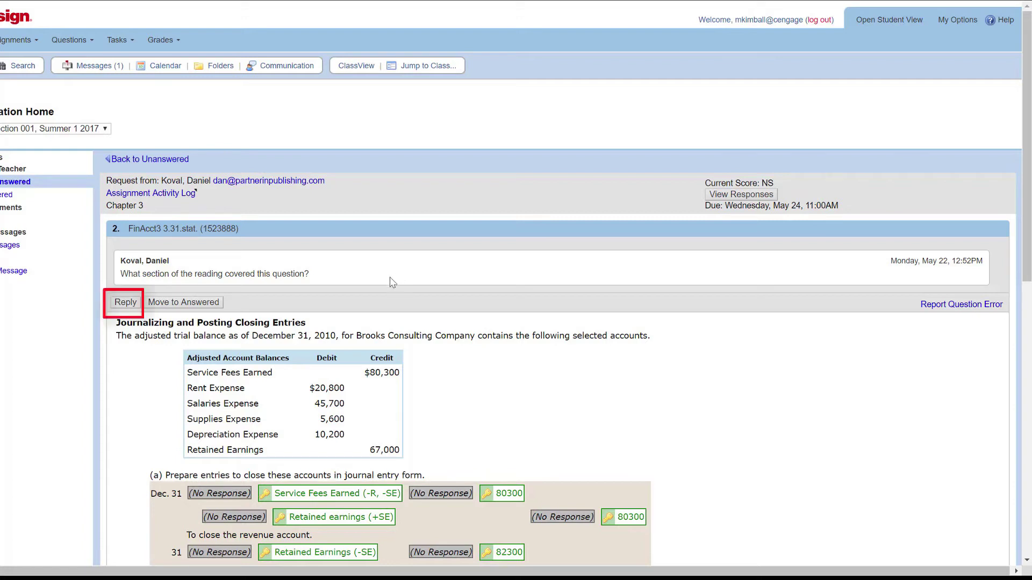
click(127, 302)
text(This topic is covered in Chapter 3 Section 3 of the textbook.)
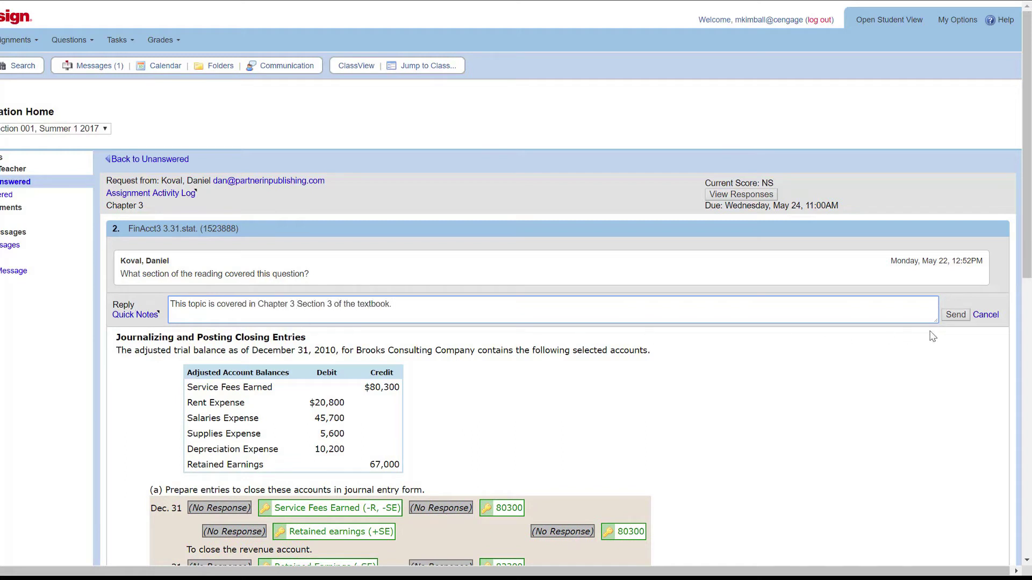
click(956, 317)
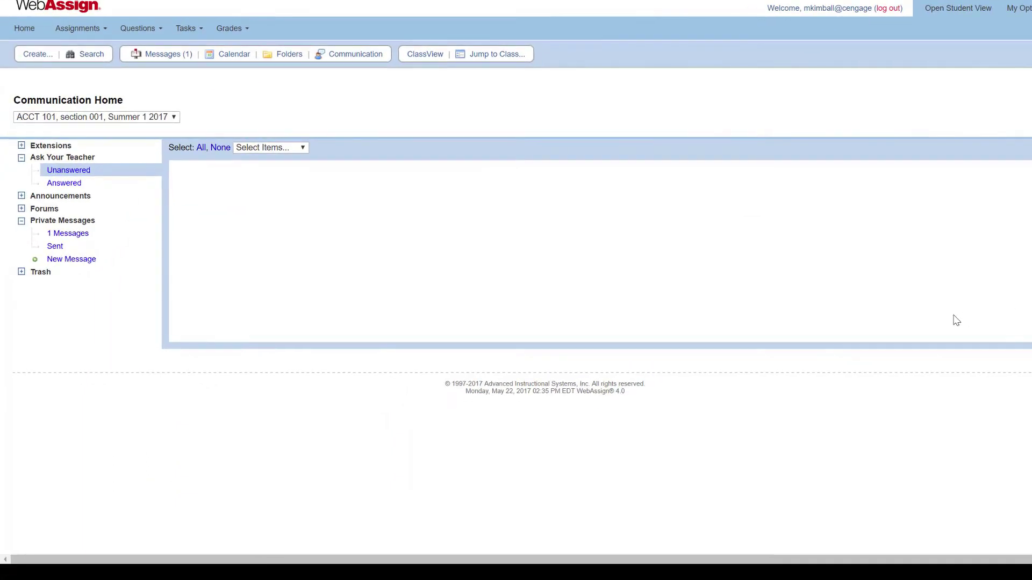
Open the answered Chapter 3 request to review its reply, then return to the Answered list
click(78, 183)
click(343, 178)
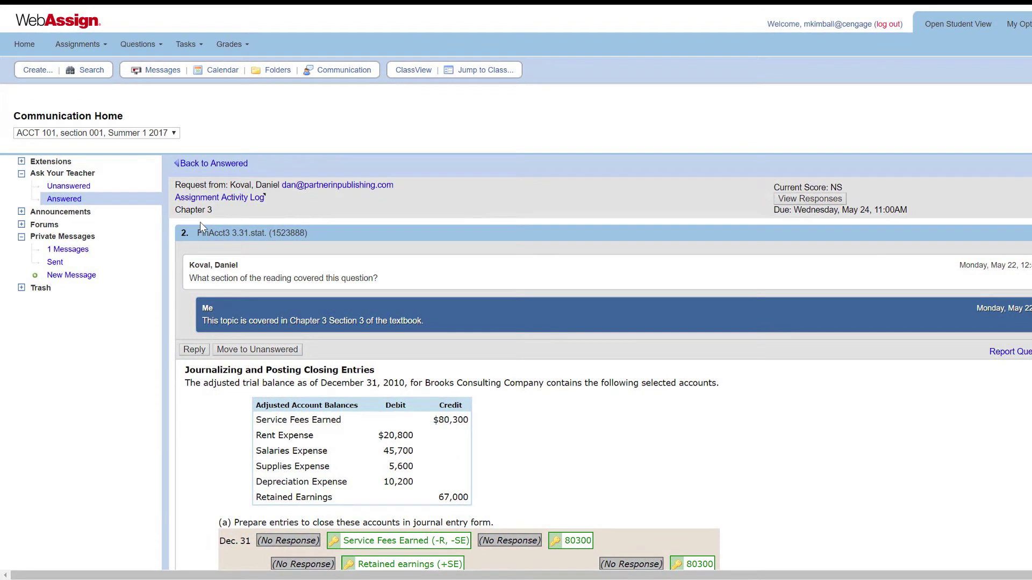
click(80, 202)
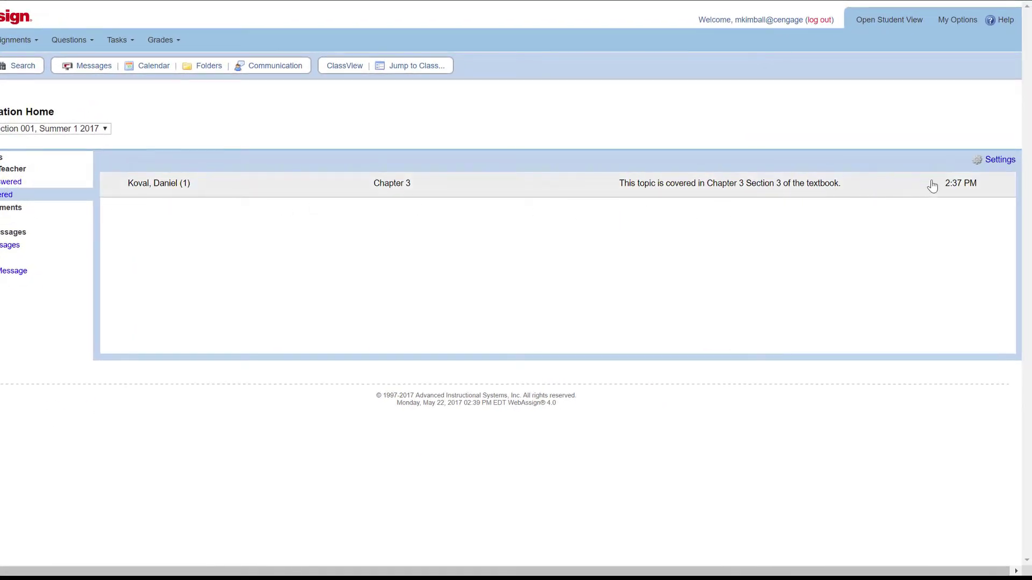
Apply the Ask Your Teacher settings, then open the student's Notifications window with email reminders unchecked
click(999, 159)
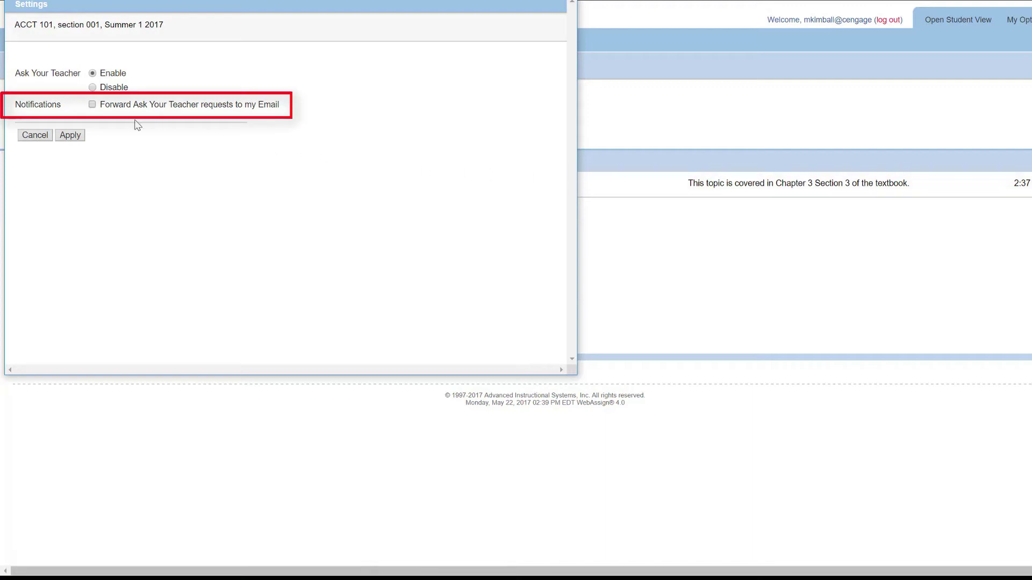
click(70, 135)
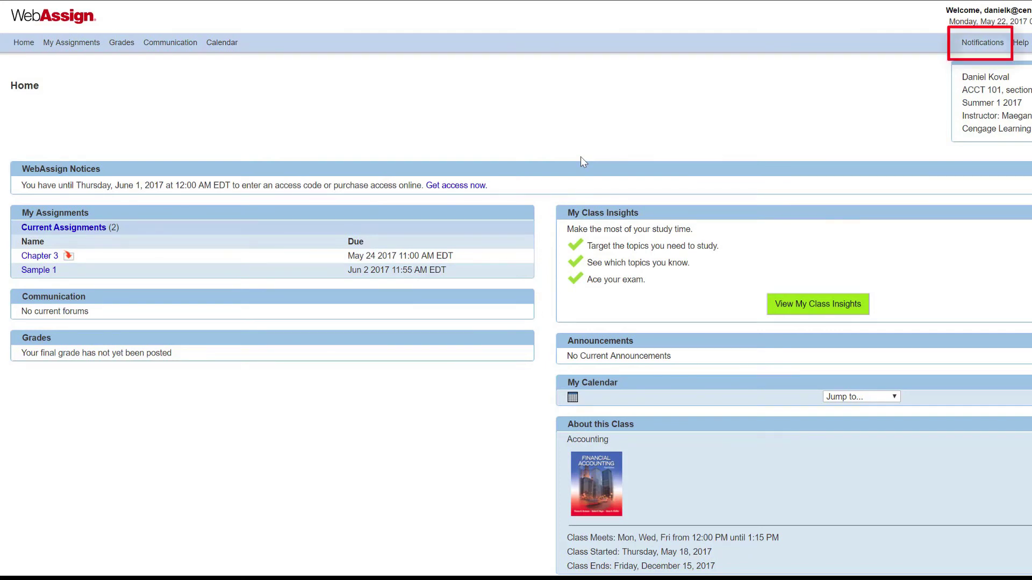
click(981, 49)
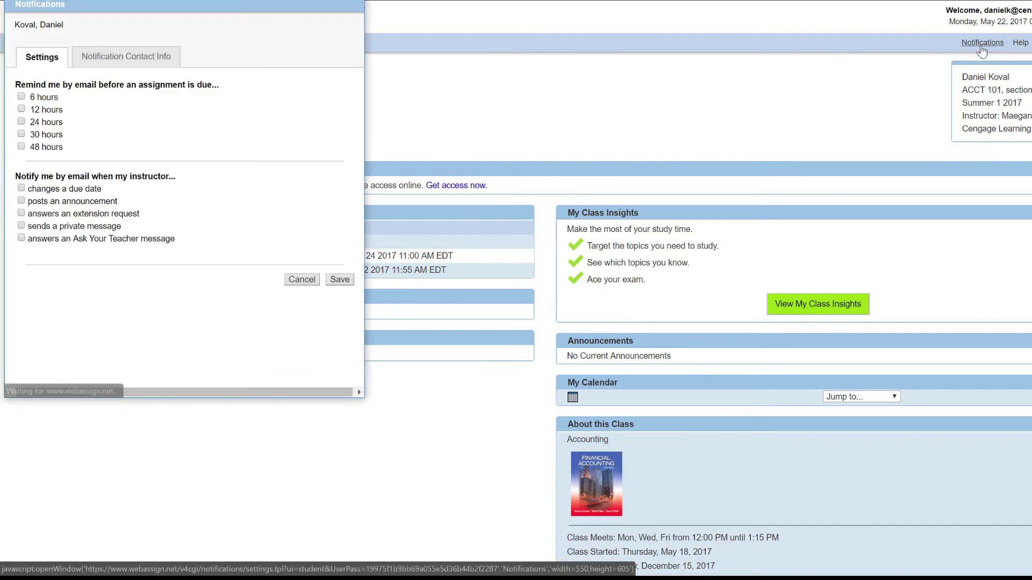